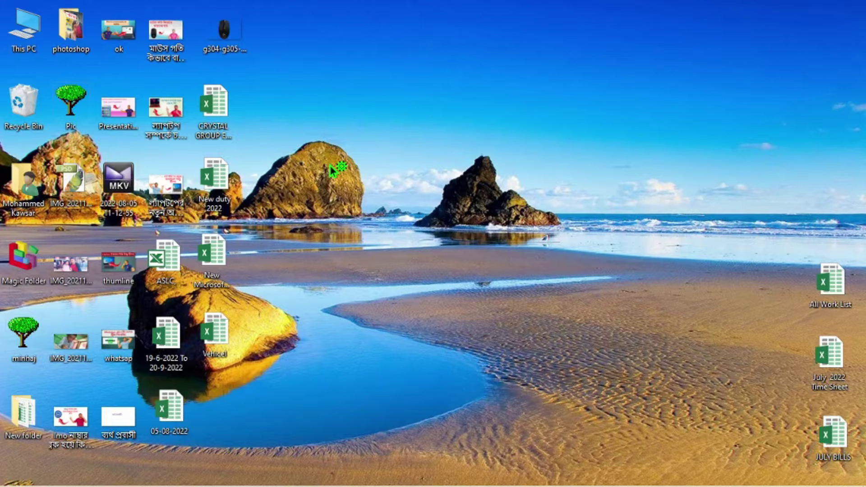
- Refresh the desktop
{"action": "right_click", "coordinate": [334, 45]}
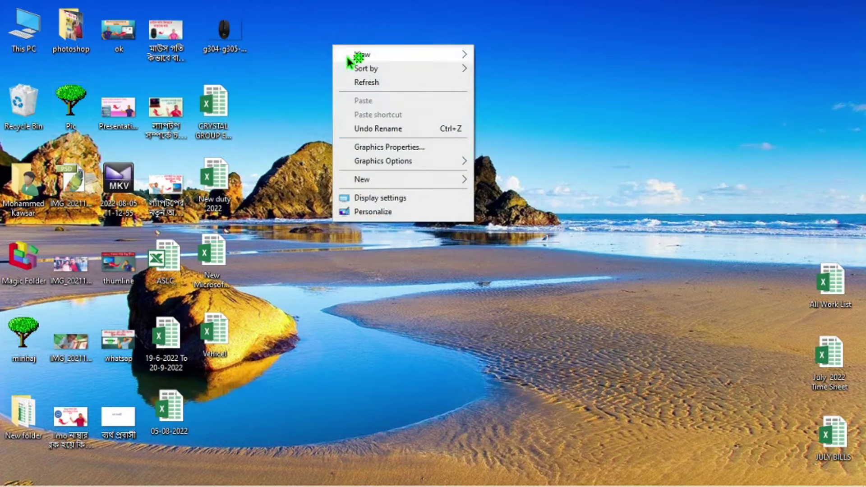
{"action": "left_click", "coordinate": [370, 83]}
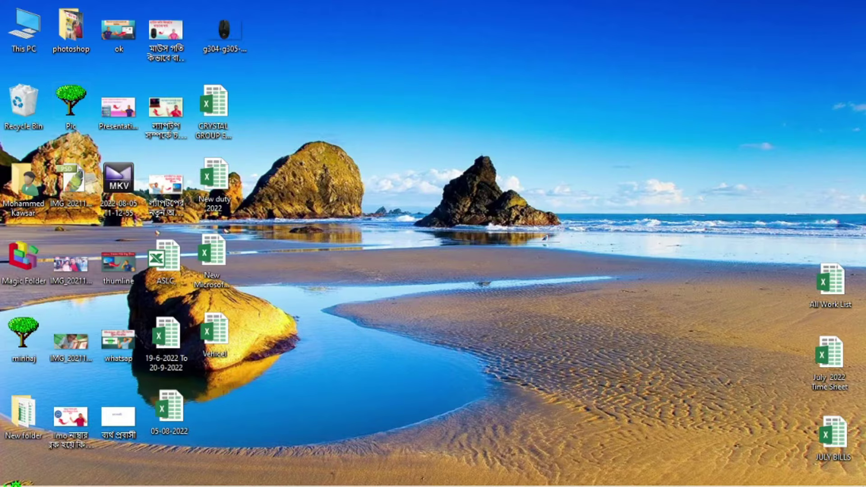
{"action": "mouse_move", "coordinate": [9, 484]}
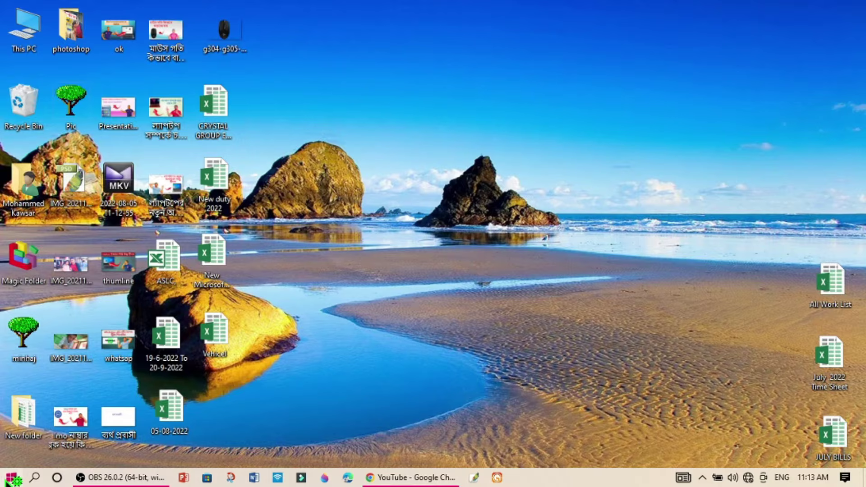
{"action": "left_click", "coordinate": [9, 482]}
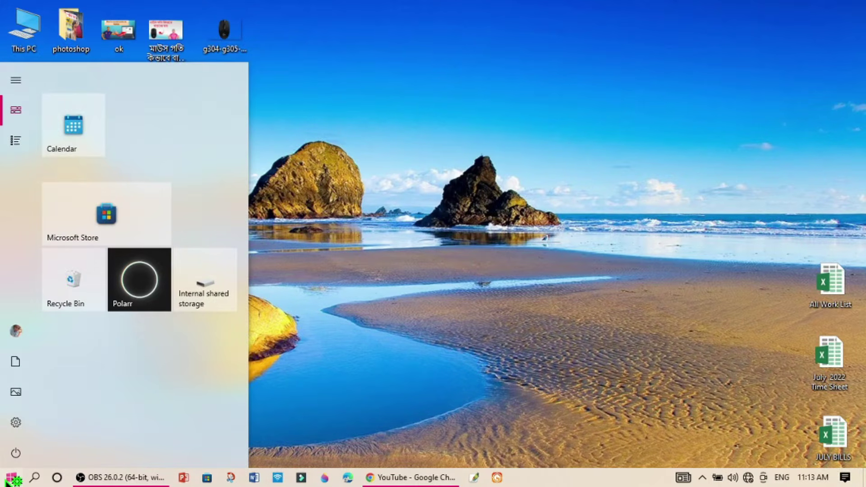
{"action": "mouse_move", "coordinate": [15, 426]}
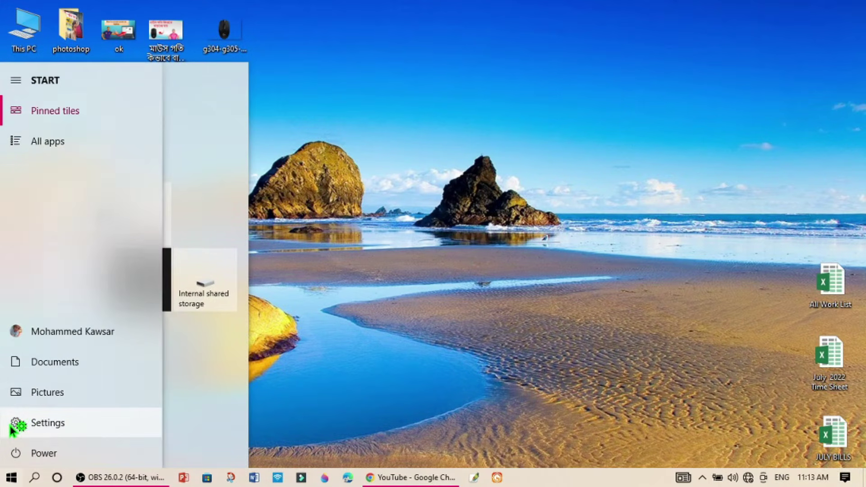
{"action": "left_click", "coordinate": [35, 426]}
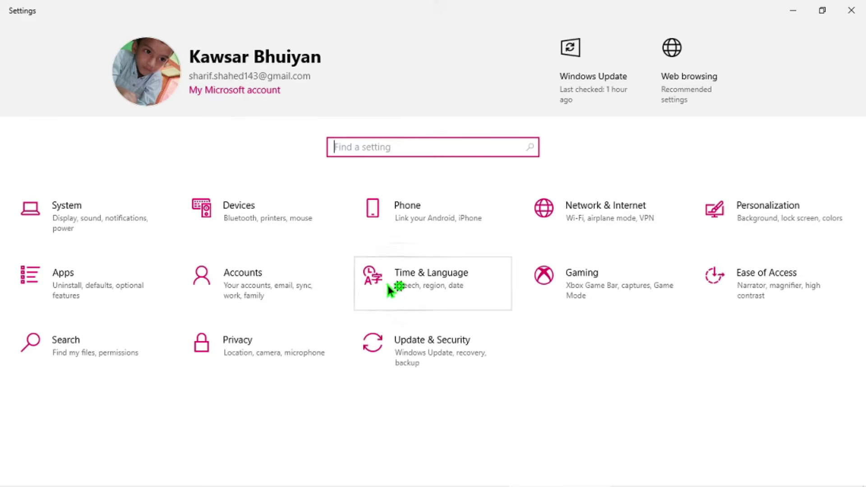
{"action": "left_click", "coordinate": [852, 10]}
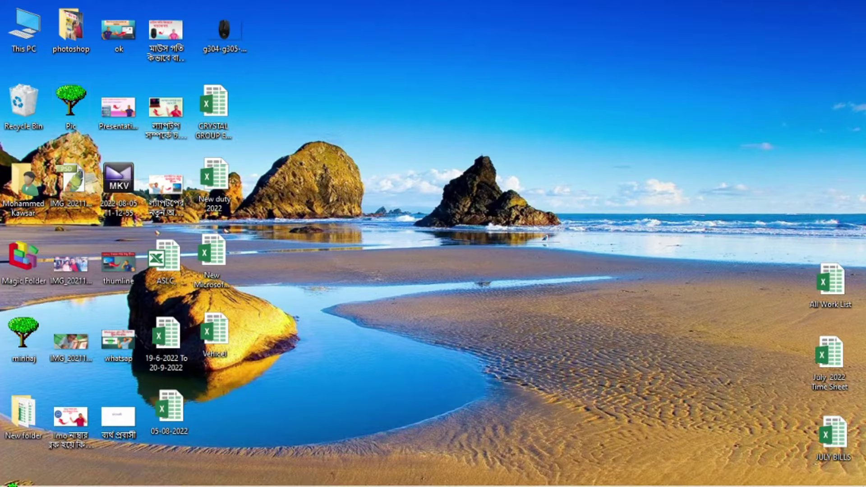
- Open Windows Settings and look over the Date & time page in the Time & Language category
{"action": "mouse_move", "coordinate": [10, 482]}
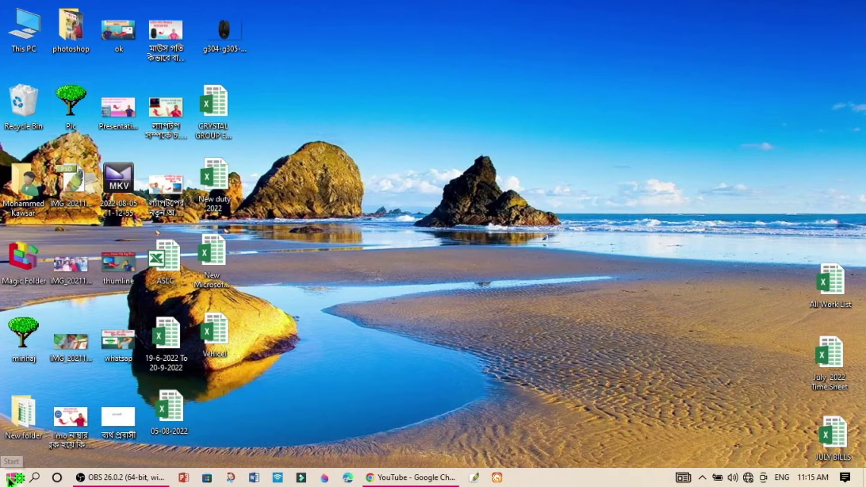
{"action": "left_click", "coordinate": [10, 482]}
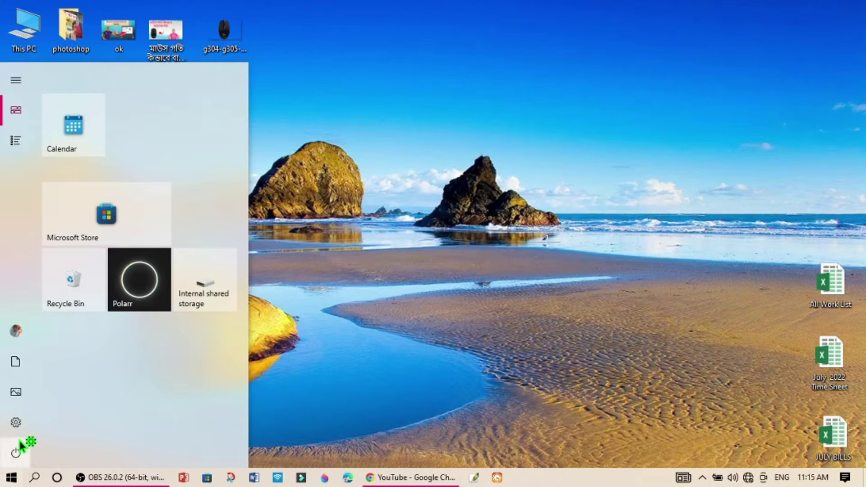
{"action": "mouse_move", "coordinate": [17, 431]}
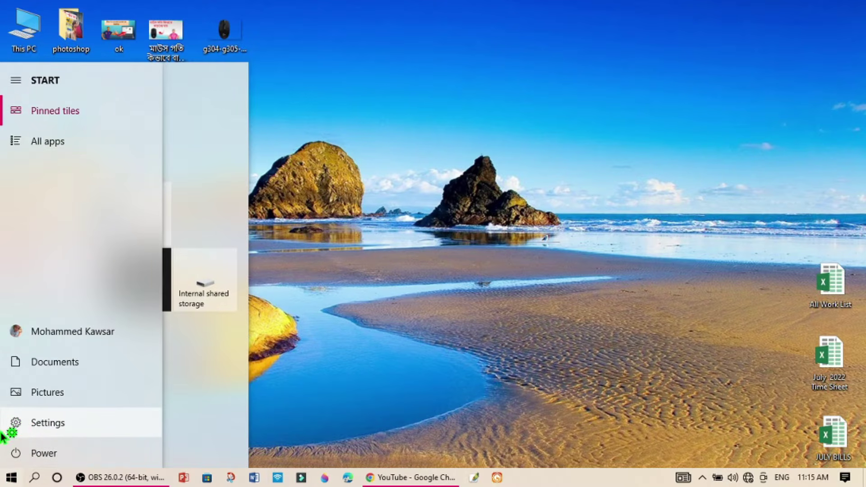
{"action": "left_click", "coordinate": [46, 424]}
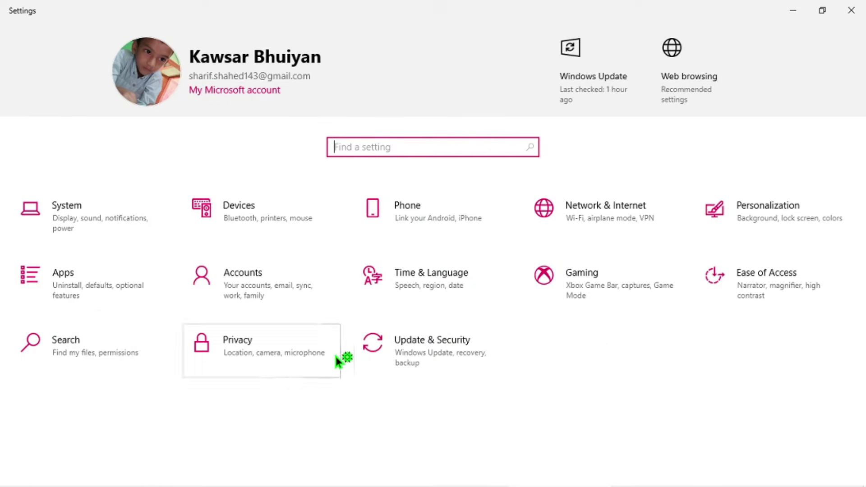
{"action": "left_click", "coordinate": [428, 287]}
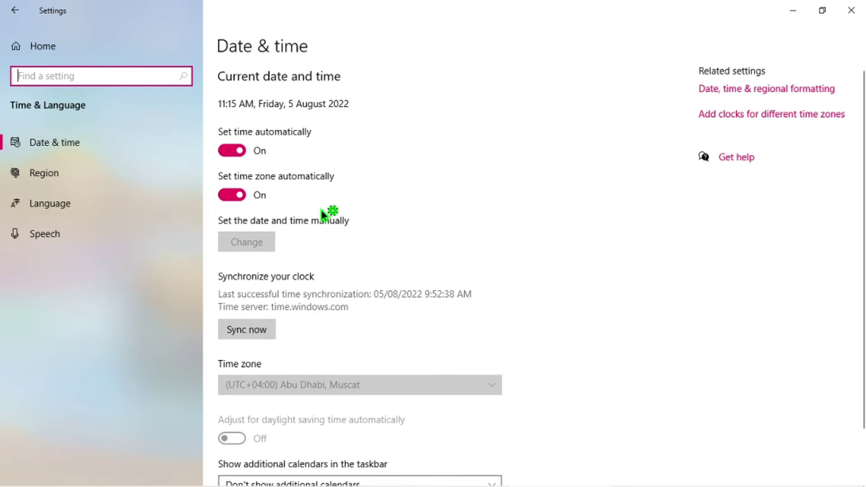
{"action": "scroll", "coordinate": [332, 233], "scroll_direction": "down", "scroll_amount": 3}
{"action": "scroll", "coordinate": [332, 232], "scroll_direction": "up", "scroll_amount": 3}
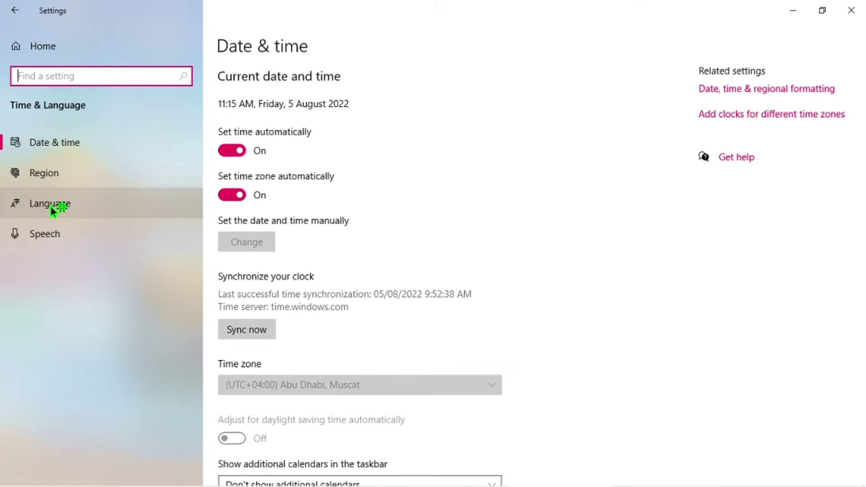
- View the Region settings, and in the Language settings keep English (United States) as the Windows display language
{"action": "left_click", "coordinate": [64, 176]}
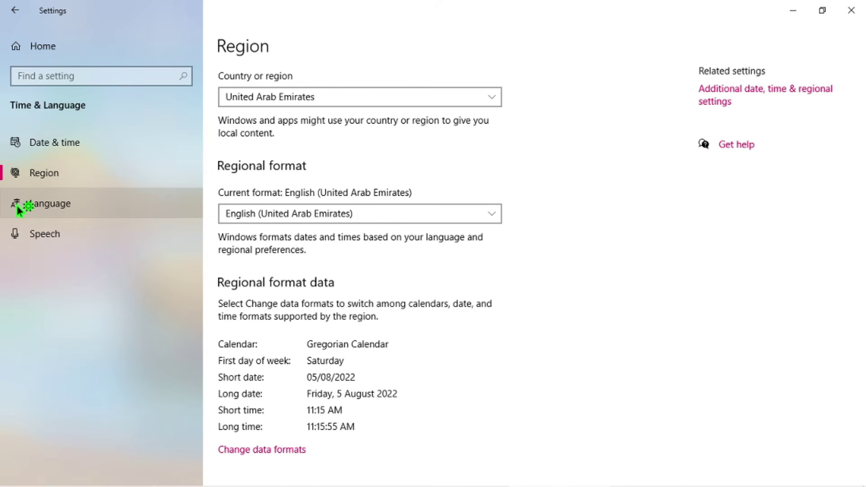
{"action": "left_click", "coordinate": [69, 202]}
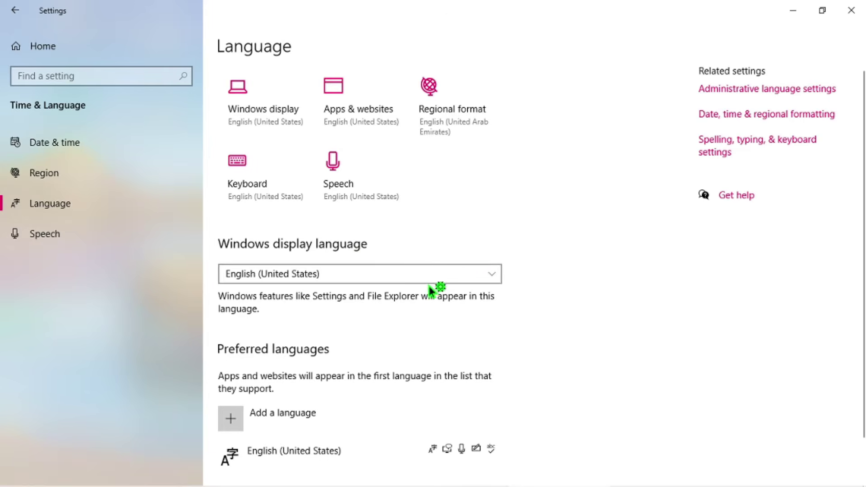
{"action": "left_click", "coordinate": [492, 274]}
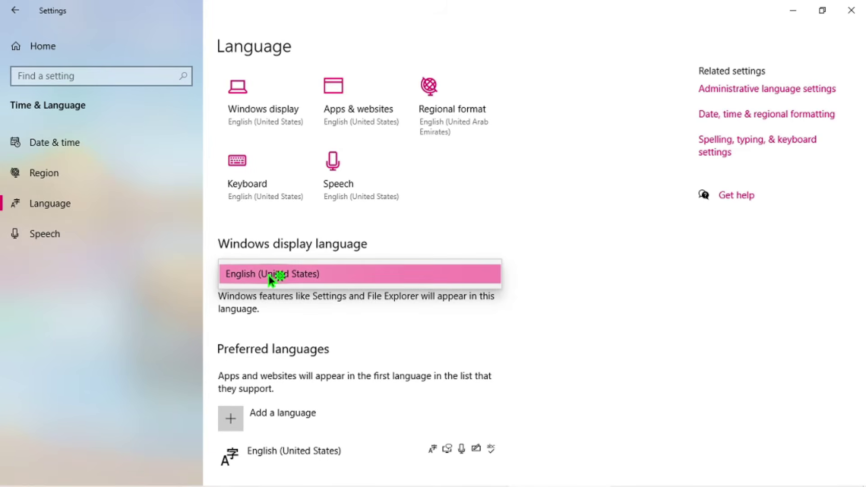
{"action": "left_click", "coordinate": [289, 274]}
{"action": "scroll", "coordinate": [400, 270], "scroll_direction": "down", "scroll_amount": 2}
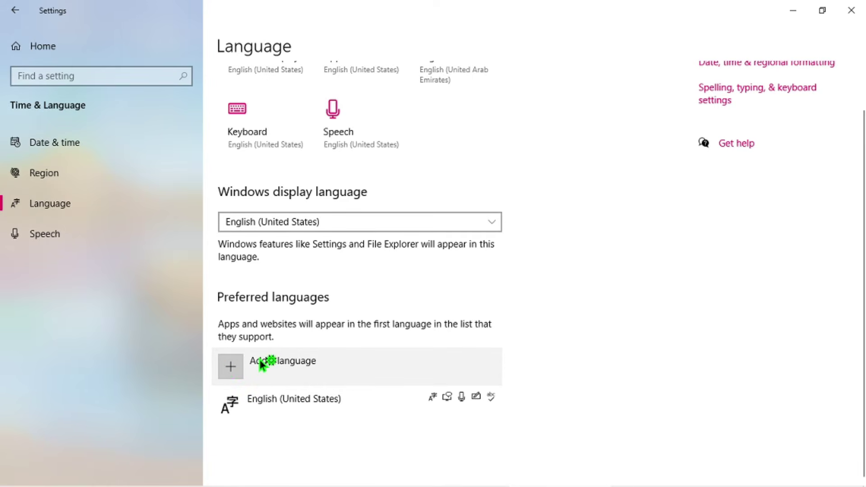
- Start adding a preferred language and look through the list of languages available to install
{"action": "left_click", "coordinate": [230, 366]}
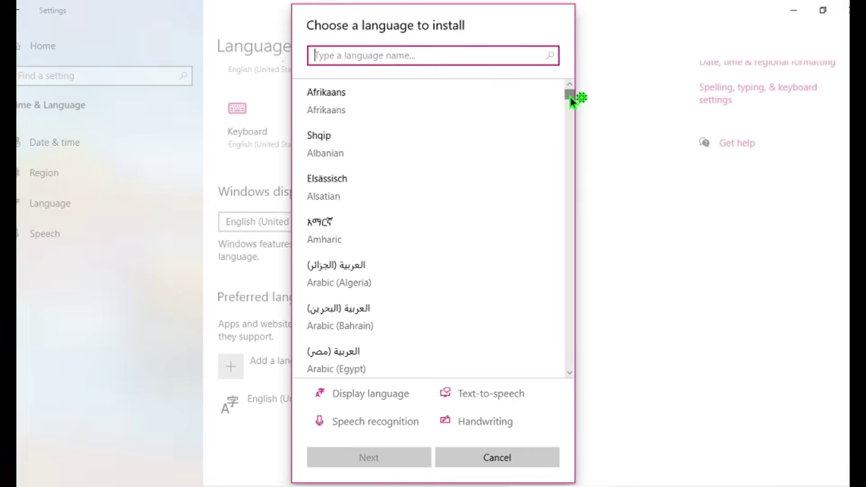
{"action": "scroll", "coordinate": [570, 102], "scroll_direction": "down", "scroll_amount": 6}
{"action": "scroll", "coordinate": [567, 102], "scroll_direction": "up", "scroll_amount": 6}
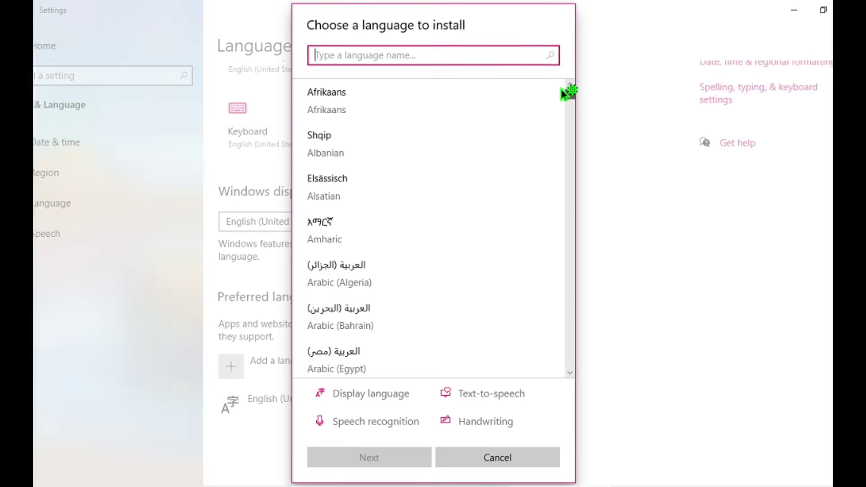
{"action": "scroll", "coordinate": [363, 297], "scroll_direction": "down", "scroll_amount": 3}
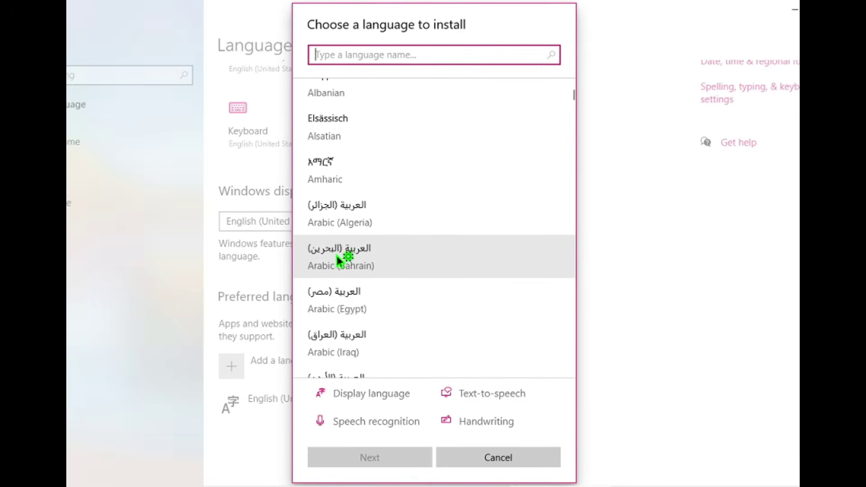
{"action": "scroll", "coordinate": [354, 251], "scroll_direction": "down", "scroll_amount": 5}
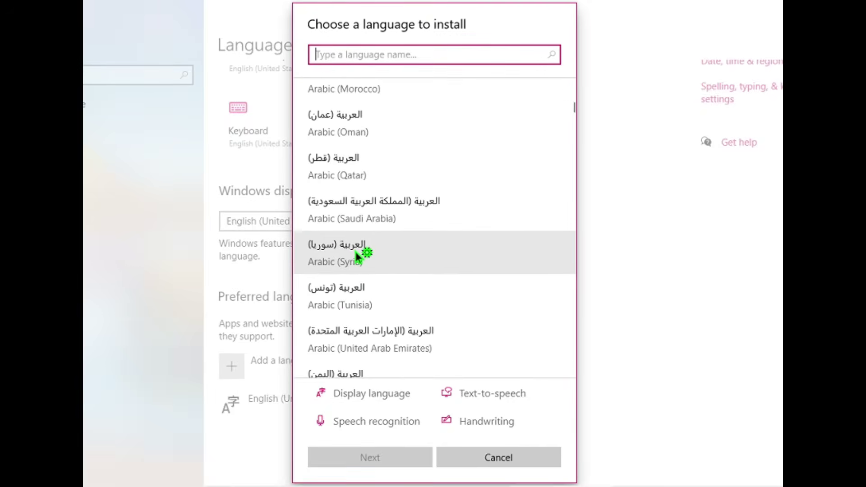
{"action": "scroll", "coordinate": [355, 250], "scroll_direction": "down", "scroll_amount": 5}
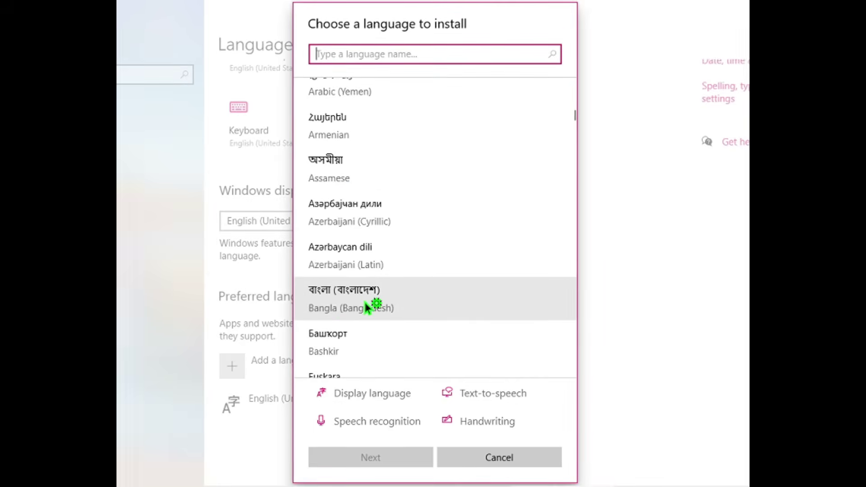
{"action": "scroll", "coordinate": [367, 308], "scroll_direction": "down", "scroll_amount": 2}
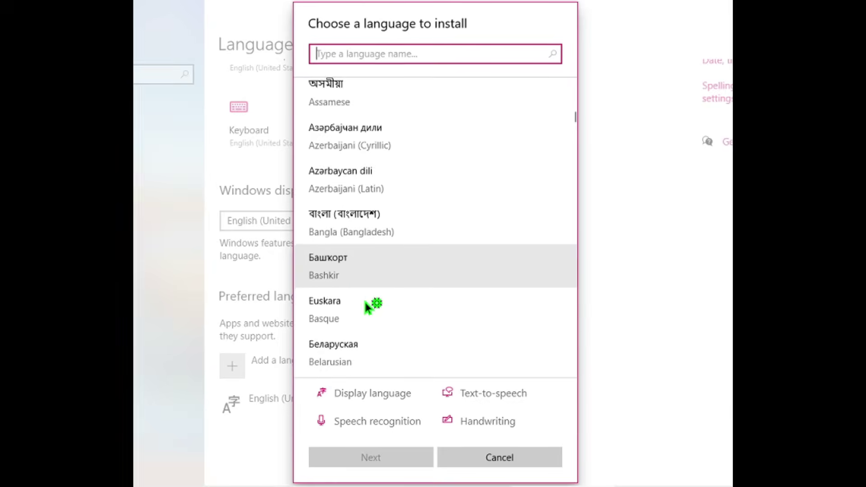
{"action": "scroll", "coordinate": [366, 308], "scroll_direction": "down", "scroll_amount": 8}
{"action": "scroll", "coordinate": [365, 298], "scroll_direction": "up", "scroll_amount": 4}
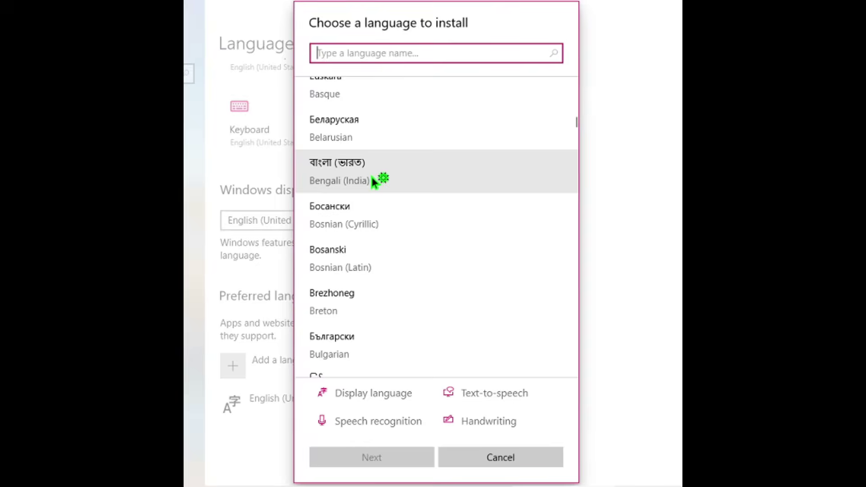
{"action": "scroll", "coordinate": [361, 198], "scroll_direction": "down", "scroll_amount": 10}
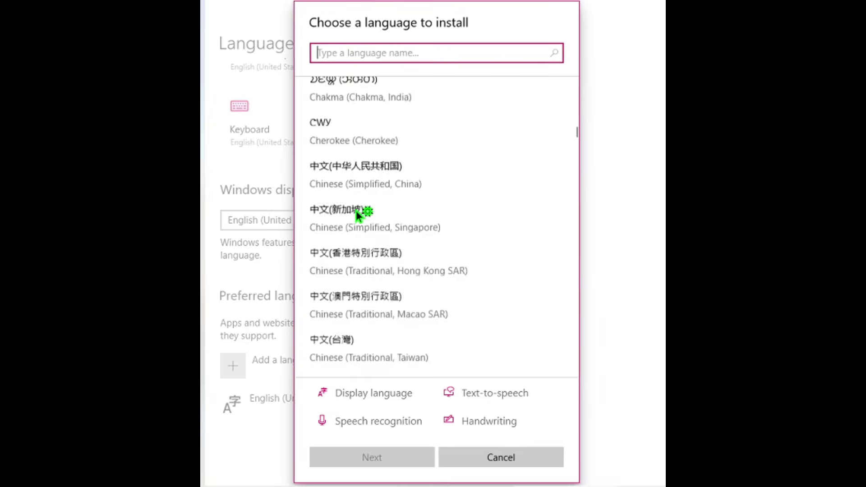
{"action": "scroll", "coordinate": [356, 210], "scroll_direction": "down", "scroll_amount": 15}
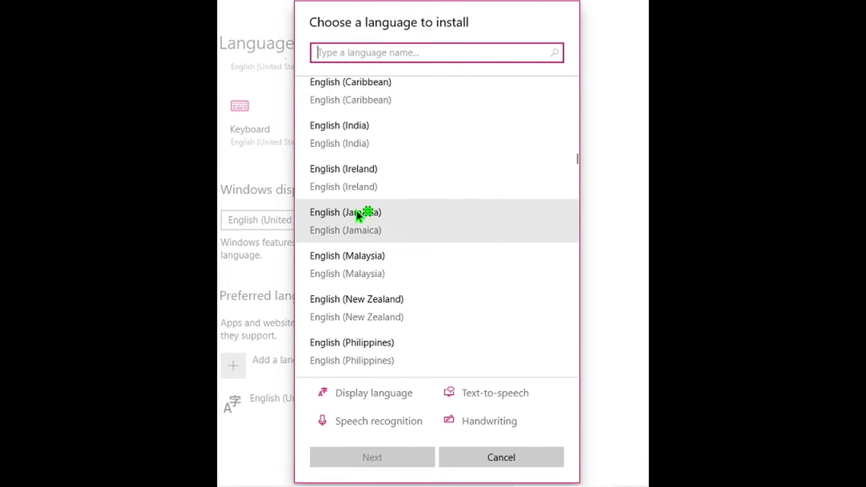
{"action": "scroll", "coordinate": [451, 199], "scroll_direction": "down", "scroll_amount": 5}
{"action": "scroll", "coordinate": [564, 240], "scroll_direction": "down", "scroll_amount": 15}
{"action": "scroll", "coordinate": [546, 326], "scroll_direction": "up", "scroll_amount": 2}
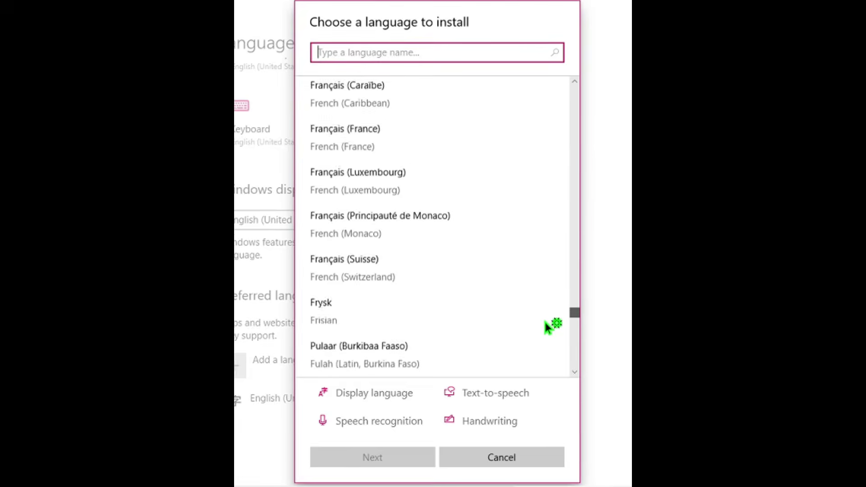
{"action": "scroll", "coordinate": [547, 334], "scroll_direction": "down", "scroll_amount": 20}
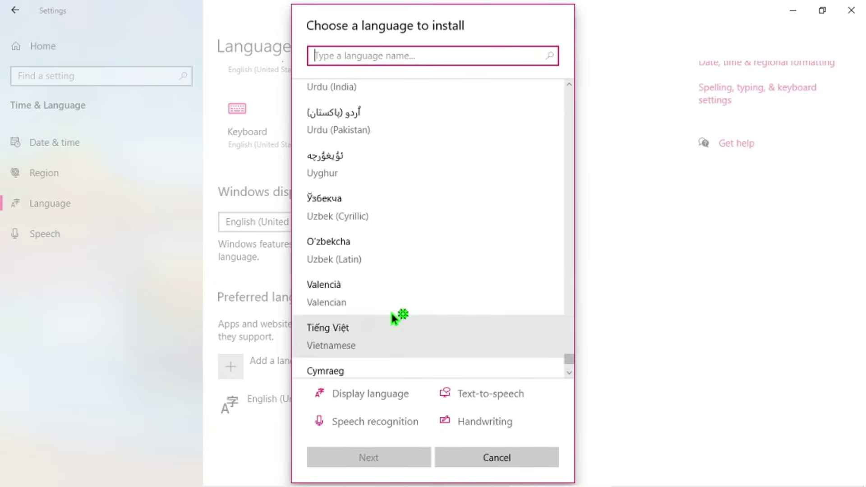
- Try adding English (United Arab Emirates) as a preferred language up to its feature installation, and cancel before installing
{"action": "left_click_drag", "start_coordinate": [569, 360], "coordinate": [545, 84]}
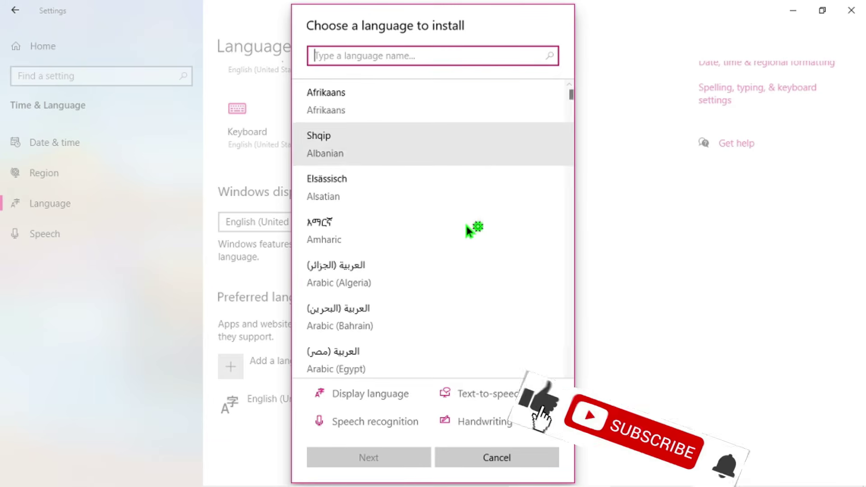
{"action": "scroll", "coordinate": [469, 237], "scroll_direction": "down", "scroll_amount": 4}
{"action": "scroll", "coordinate": [465, 239], "scroll_direction": "down", "scroll_amount": 10}
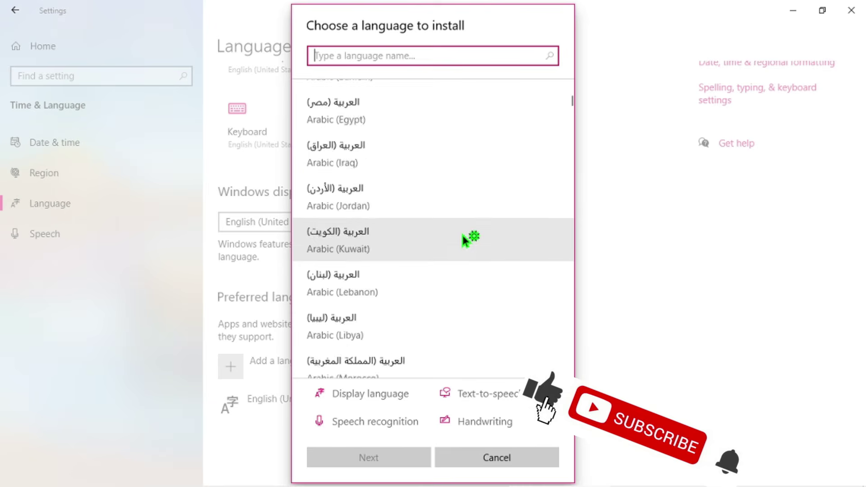
{"action": "scroll", "coordinate": [465, 239], "scroll_direction": "down", "scroll_amount": 10}
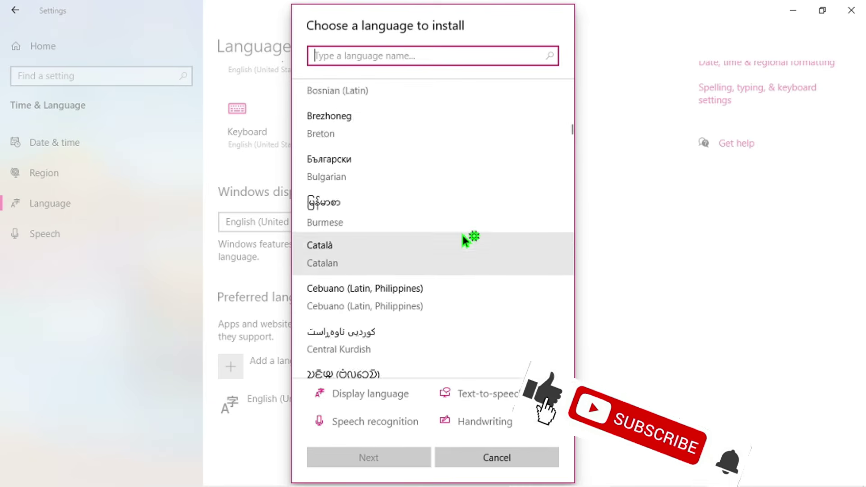
{"action": "scroll", "coordinate": [465, 240], "scroll_direction": "down", "scroll_amount": 10}
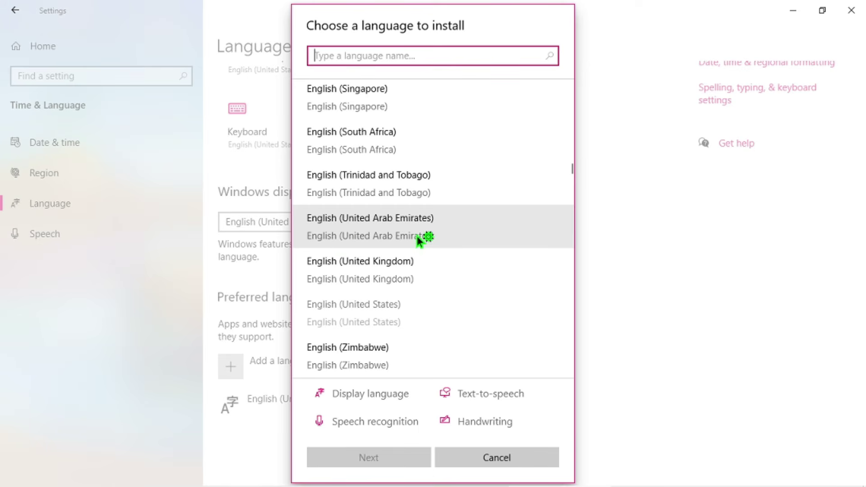
{"action": "scroll", "coordinate": [419, 241], "scroll_direction": "down", "scroll_amount": 1}
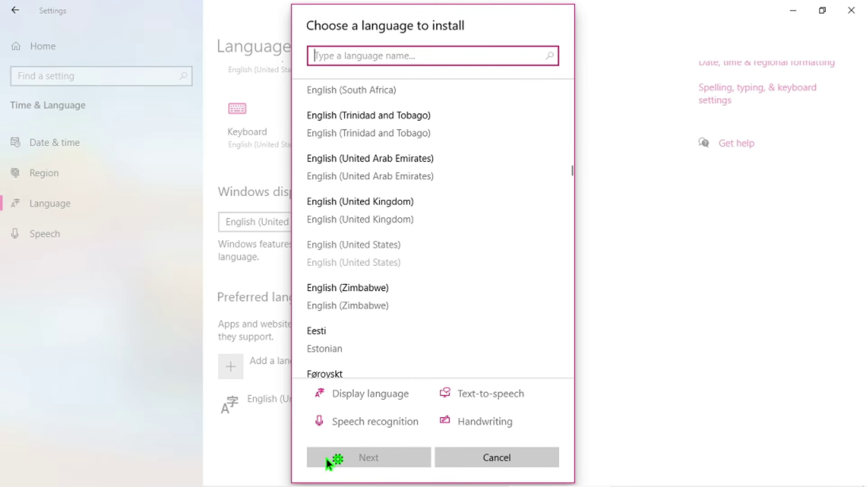
{"action": "left_click", "coordinate": [354, 165]}
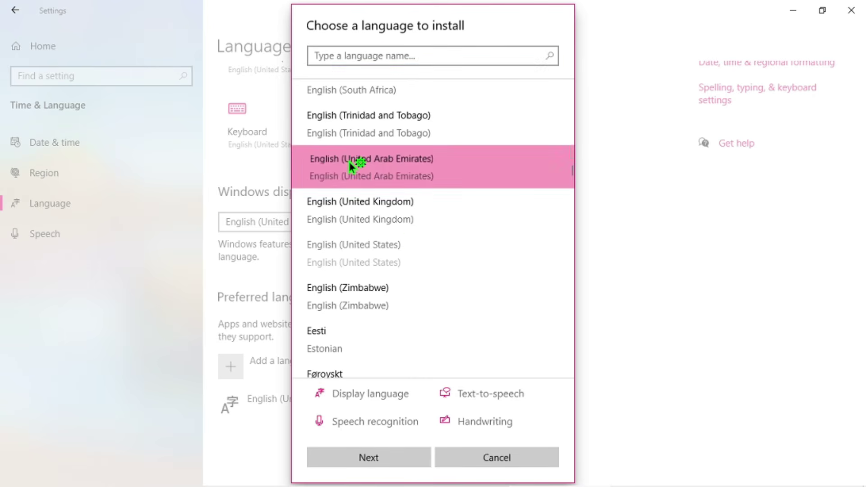
{"action": "left_click", "coordinate": [386, 465]}
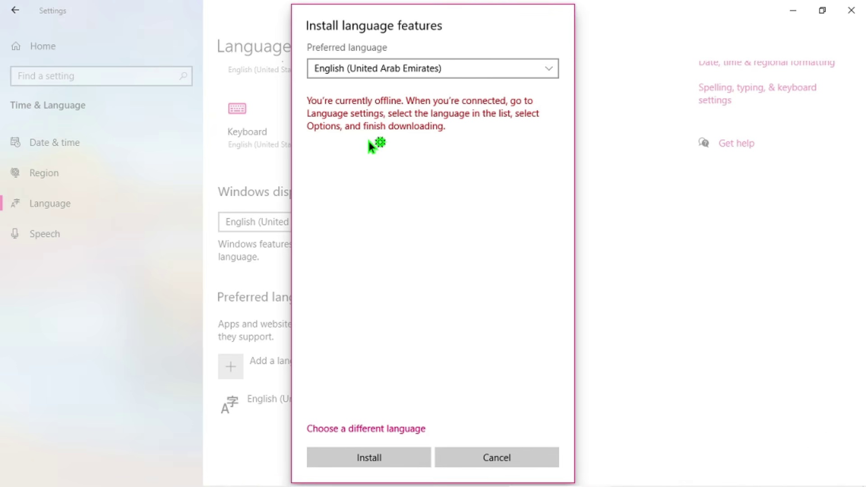
{"action": "left_click", "coordinate": [514, 459]}
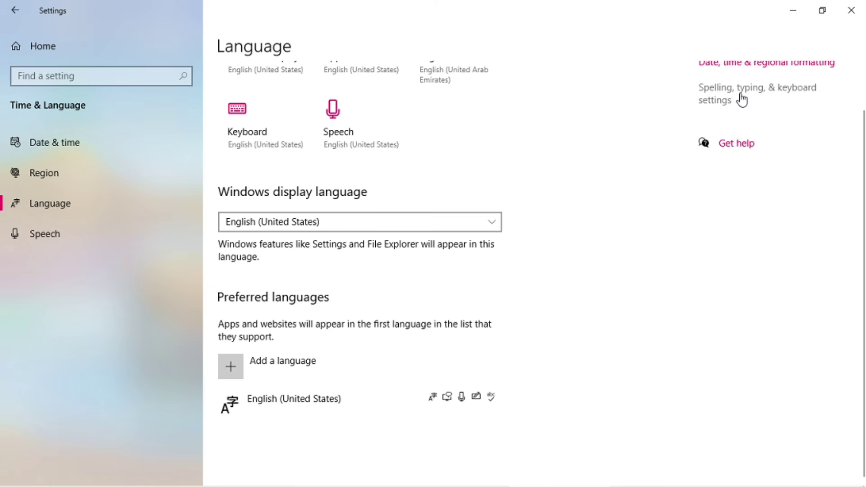
{"action": "left_click", "coordinate": [729, 107]}
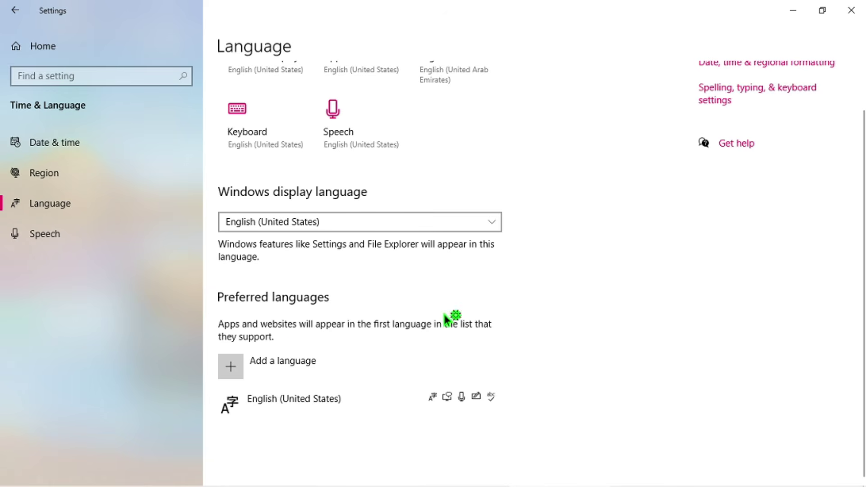